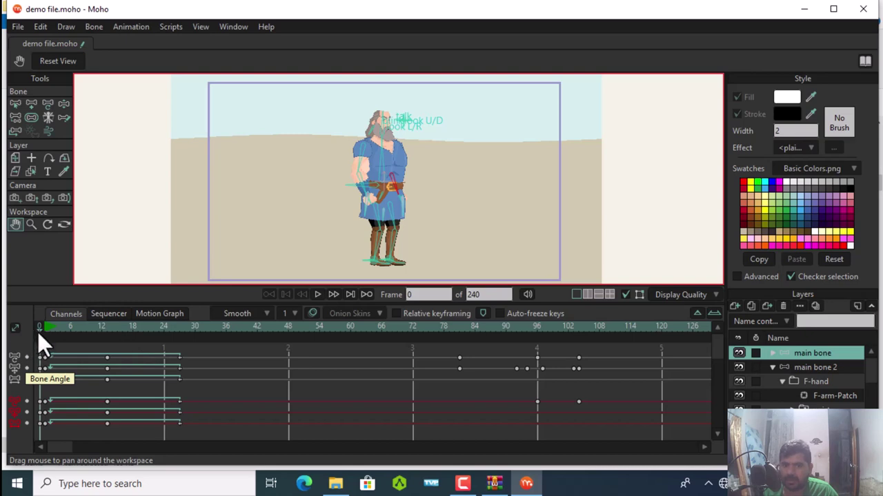
# - Preview the walk to frame 80, then enable Allow animated layer effects on the main bone layer
pyautogui.moveTo(38, 330); pyautogui.dragTo(438, 345)
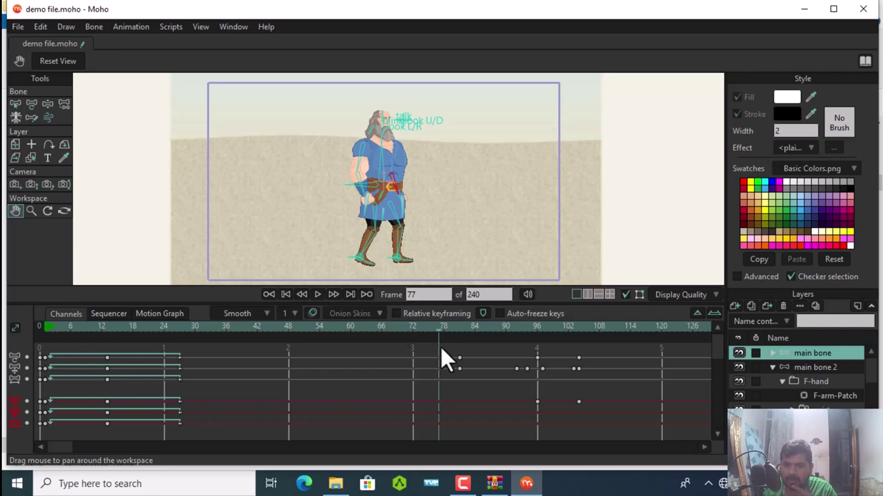
pyautogui.moveTo(442, 347)
pyautogui.mouseDown()
pyautogui.moveTo(455, 348)
pyautogui.moveTo(417, 359)
pyautogui.moveTo(342, 354)
pyautogui.moveTo(412, 366)
pyautogui.mouseUp()
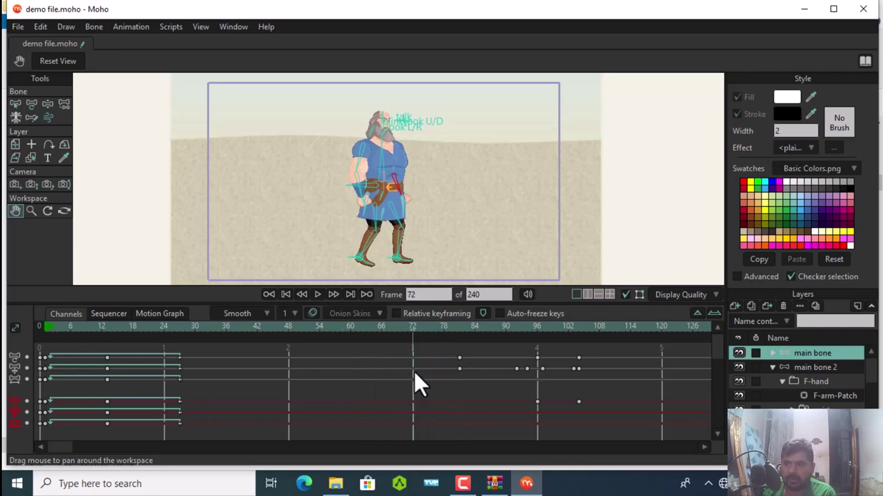
pyautogui.doubleClick(790, 353)
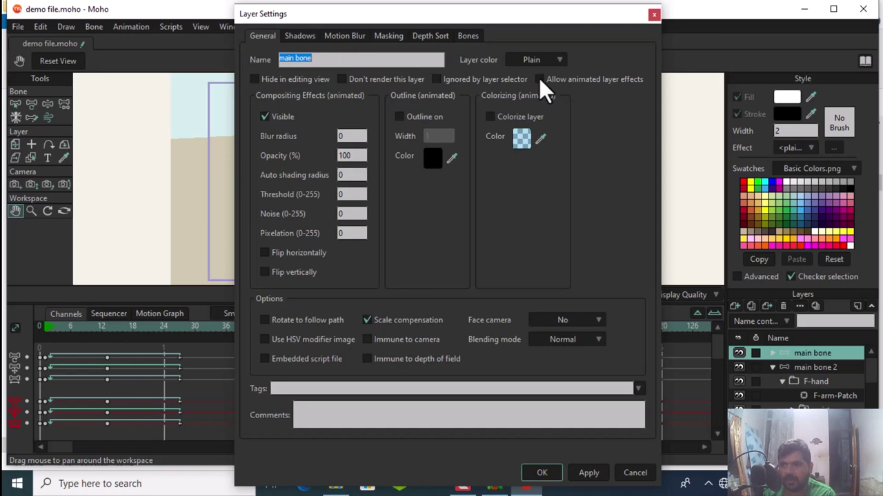
pyautogui.click(539, 79)
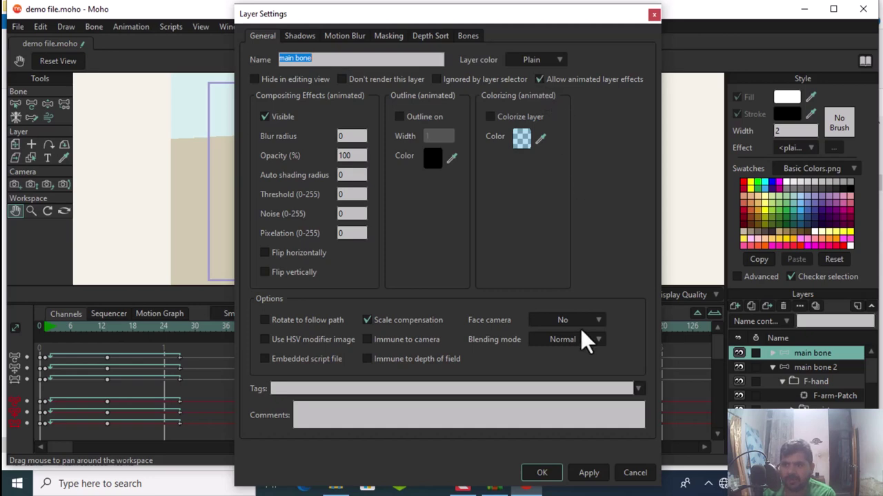
pyautogui.click(542, 474)
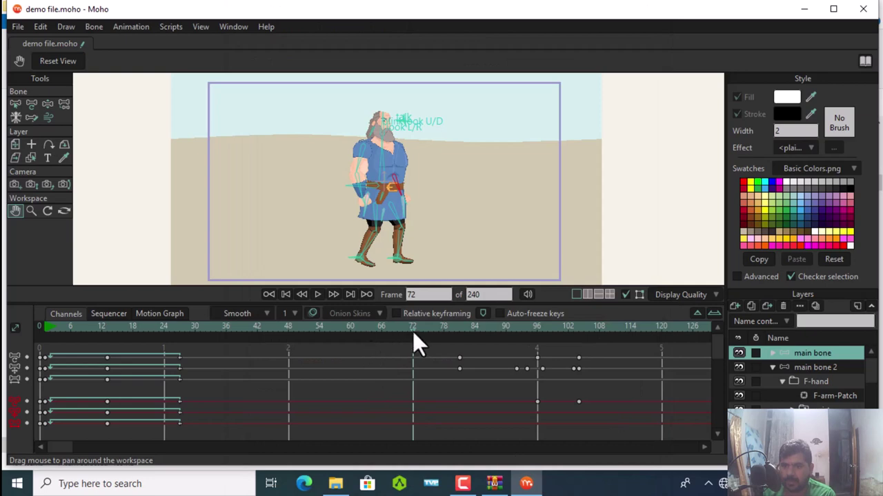
pyautogui.click(455, 327)
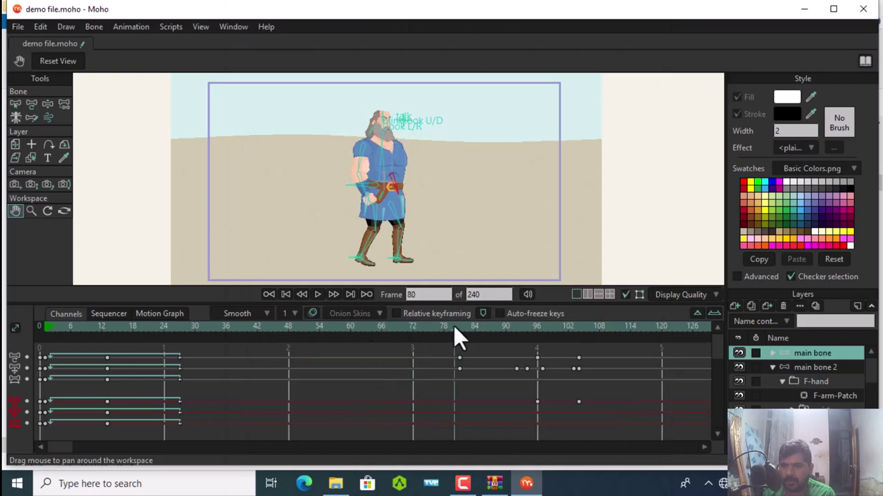
pyautogui.moveTo(458, 330)
pyautogui.mouseDown()
pyautogui.moveTo(445, 335)
pyautogui.moveTo(455, 337)
pyautogui.mouseUp()
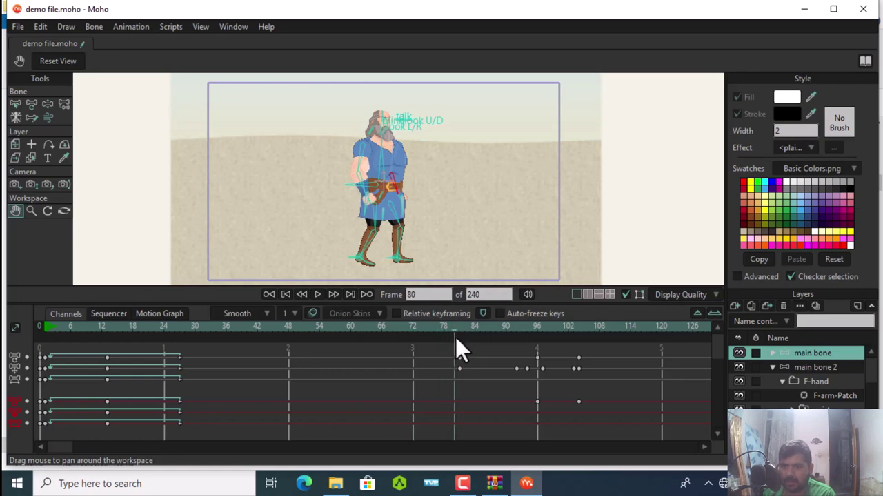
pyautogui.scroll(-2, 467, 403)
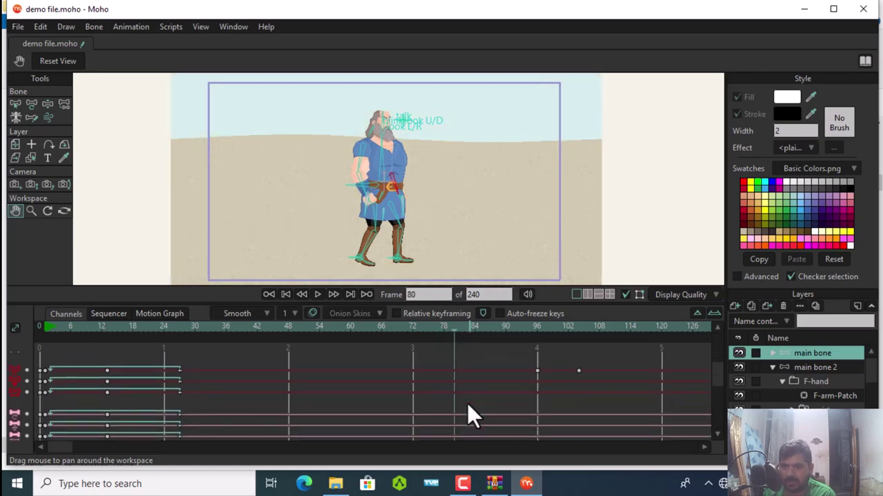
pyautogui.scroll(-2, 467, 402)
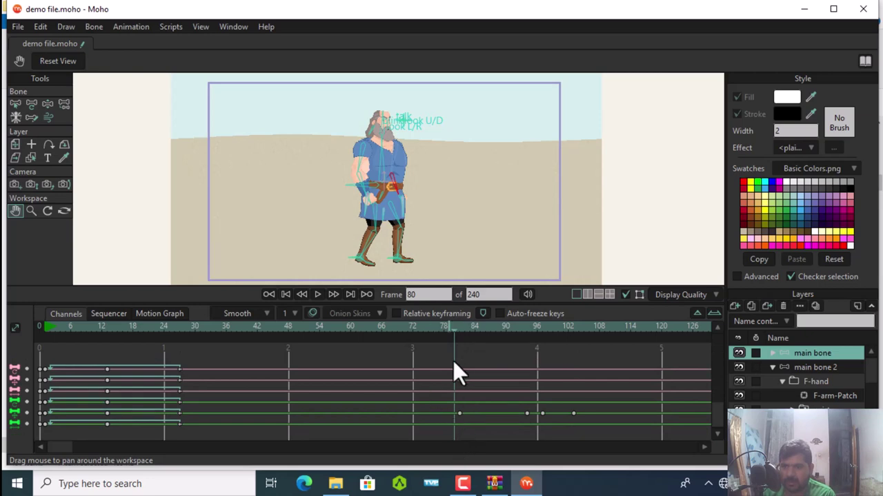
# - Turn on motion blur for the main bone layer with 20 frames at 100 percent
pyautogui.doubleClick(805, 351)
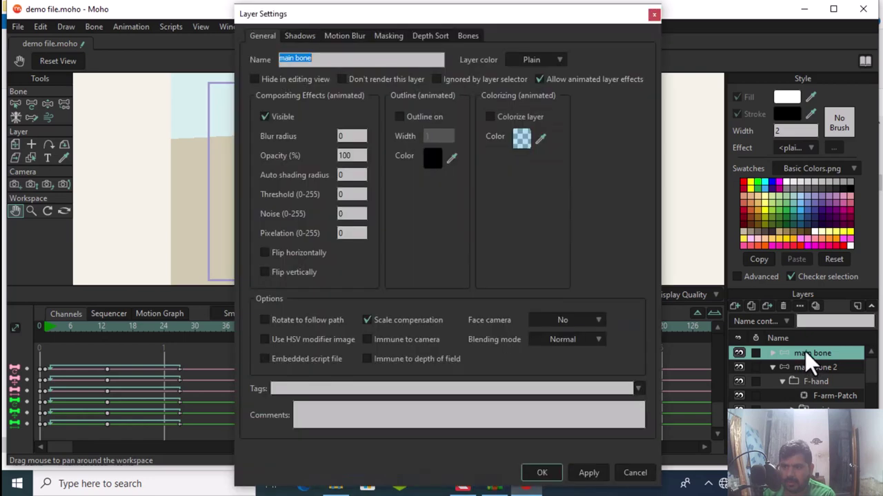
pyautogui.click(356, 42)
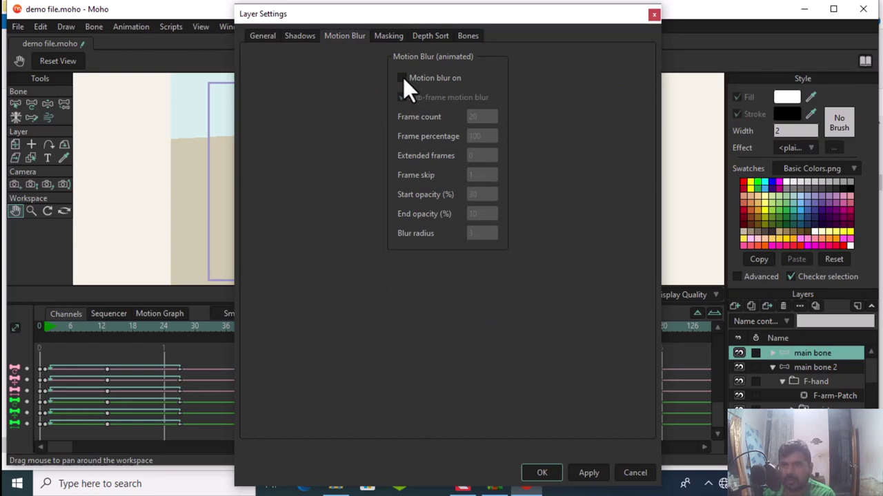
pyautogui.click(403, 78)
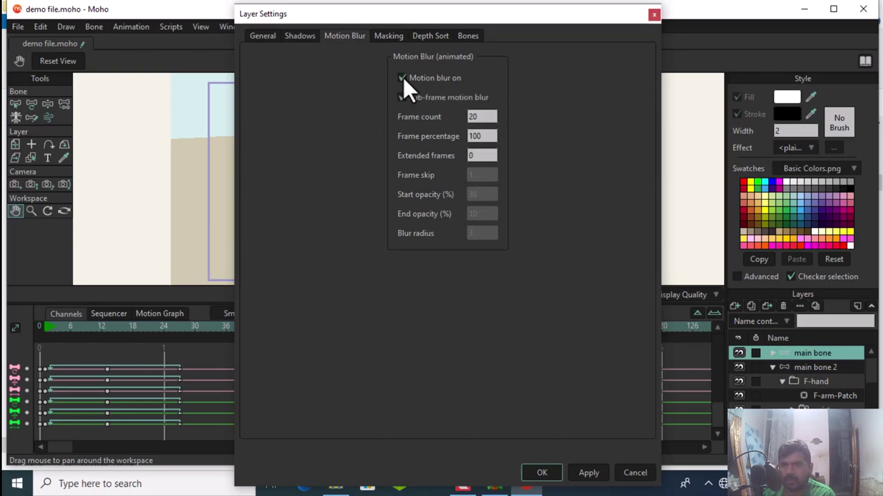
pyautogui.click(542, 473)
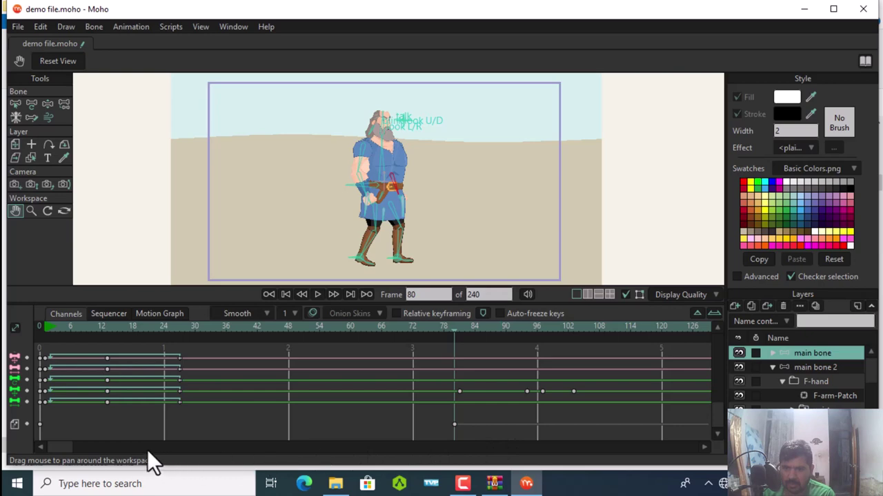
pyautogui.moveTo(58, 449); pyautogui.dragTo(98, 453)
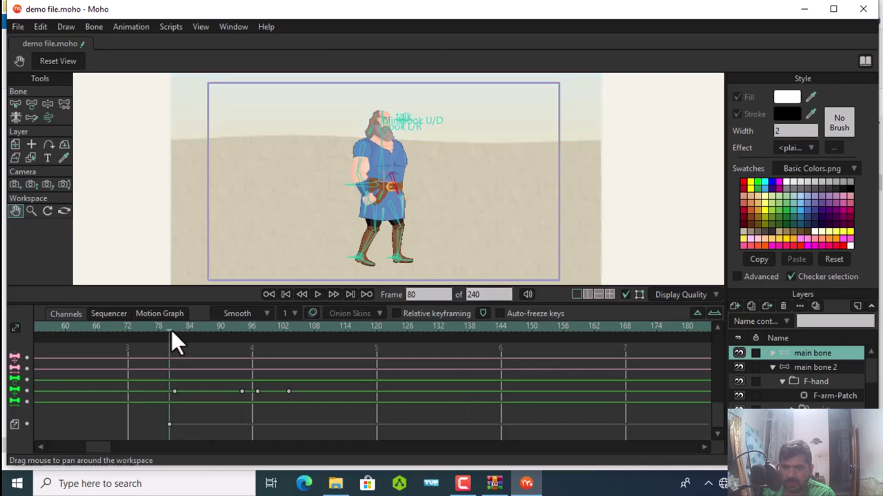
pyautogui.moveTo(170, 331)
pyautogui.mouseDown()
pyautogui.moveTo(441, 331)
pyautogui.moveTo(269, 343)
pyautogui.moveTo(292, 354)
pyautogui.mouseUp()
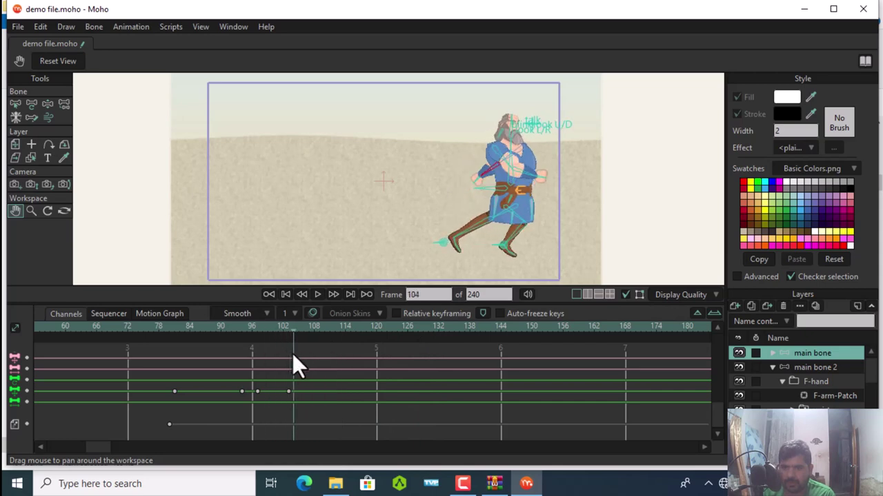
# - Add a keyframe near frame 94 on the green bone channel, then return to frame 92
pyautogui.doubleClick(805, 353)
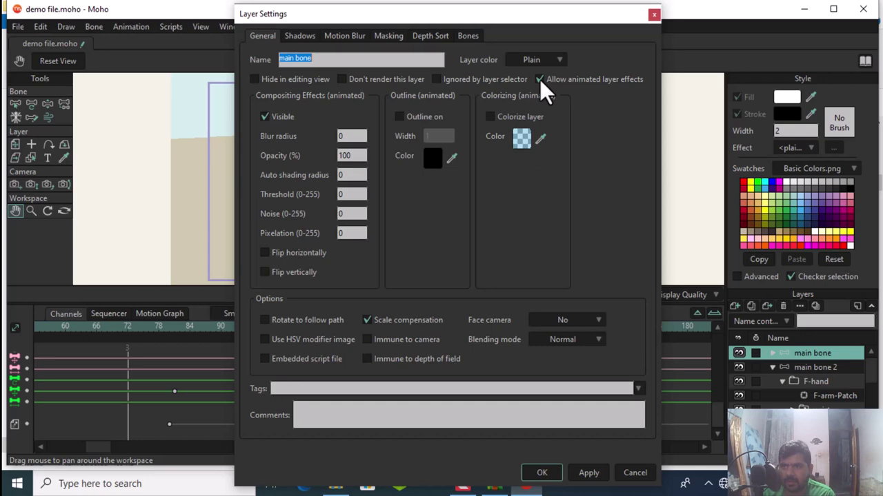
pyautogui.click(543, 474)
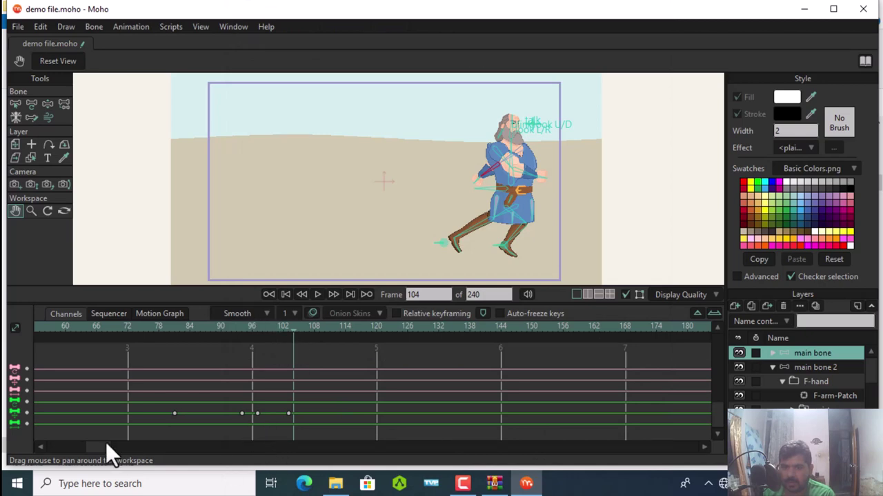
pyautogui.scroll(-2, 240, 397)
pyautogui.scroll(2, 240, 397)
pyautogui.click(241, 398)
pyautogui.moveTo(293, 328)
pyautogui.mouseDown()
pyautogui.moveTo(76, 343)
pyautogui.moveTo(171, 377)
pyautogui.mouseUp()
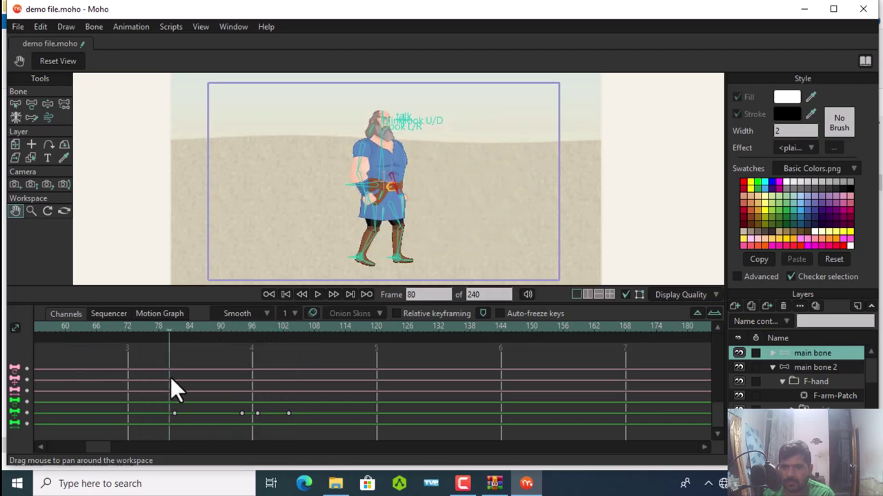
# - Bring up the File menu to reach Export Animation
pyautogui.click(16, 26)
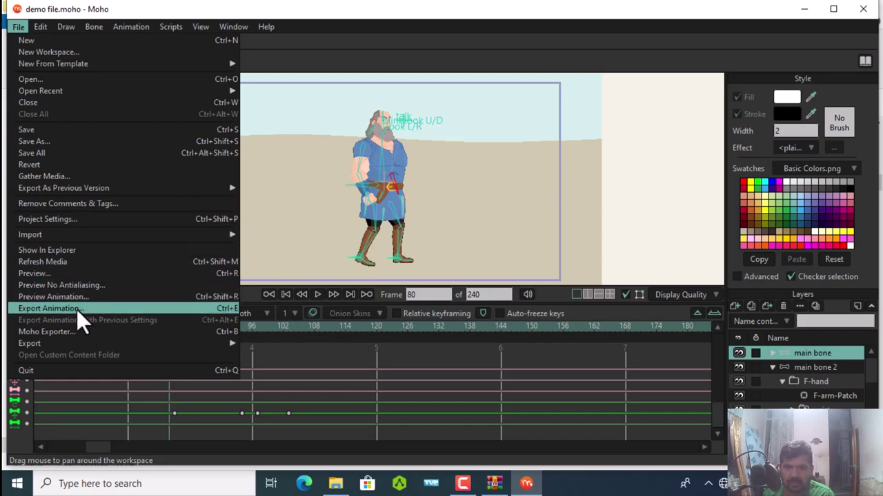
# - Render frames 1–110 to demo file.mp4 as Video / MP4 (MPEG4-AAC)
pyautogui.click(76, 309)
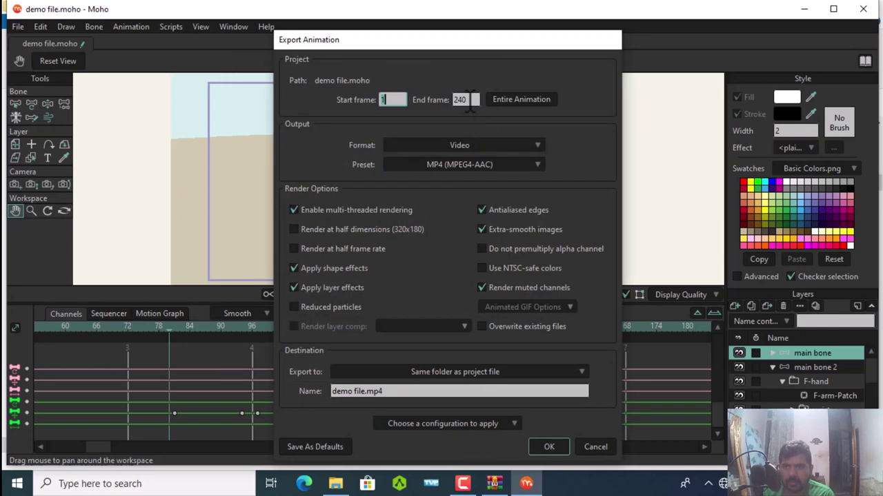
pyautogui.moveTo(470, 99); pyautogui.dragTo(458, 101)
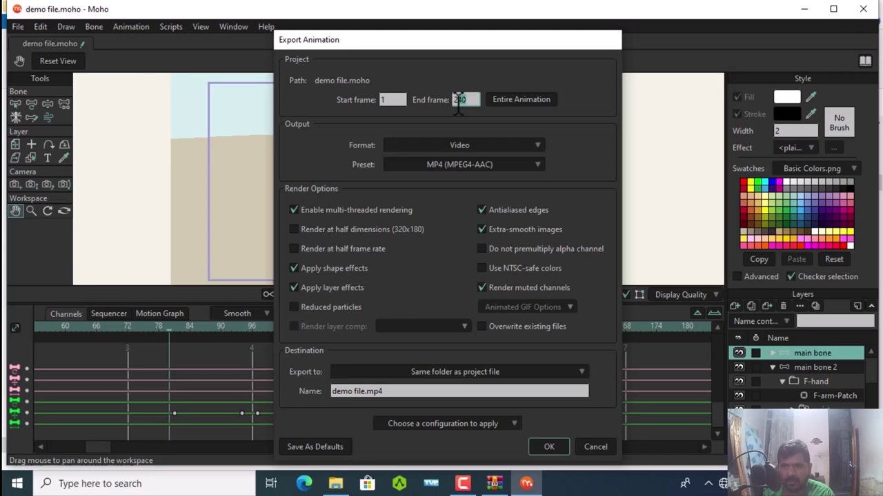
pyautogui.click(470, 100)
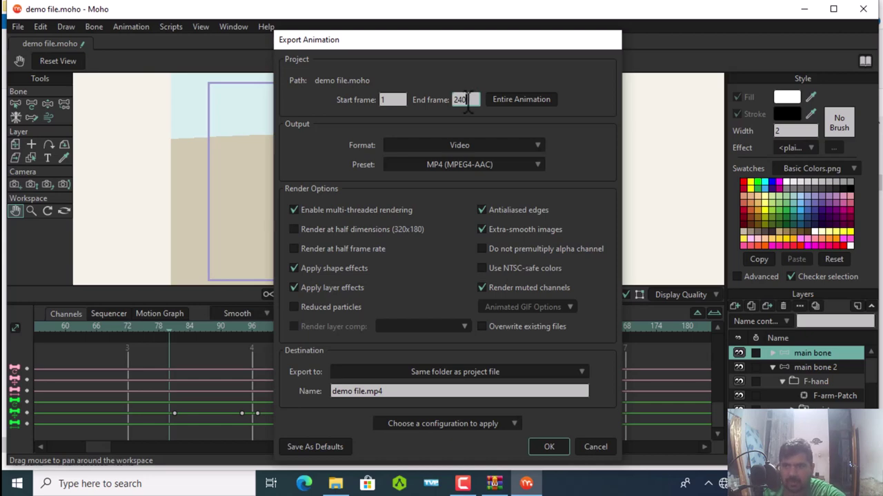
pyautogui.moveTo(467, 101); pyautogui.dragTo(448, 103)
pyautogui.write('11')
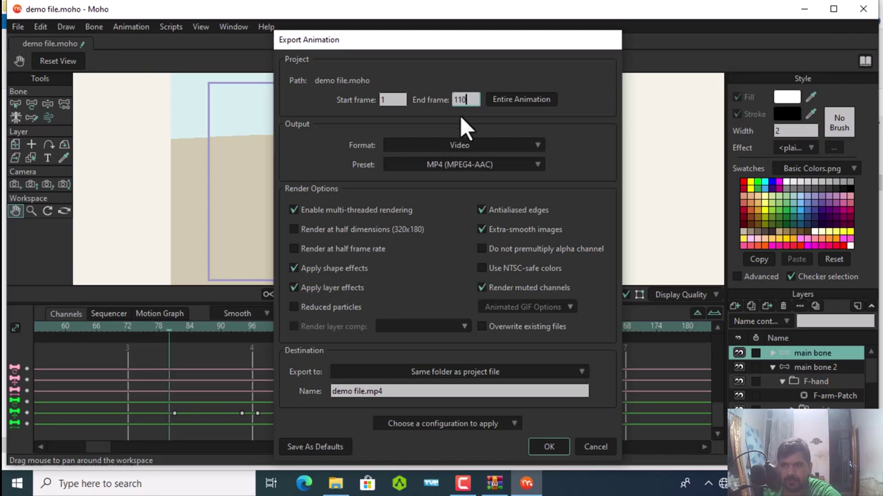
pyautogui.write('0')
pyautogui.click(544, 448)
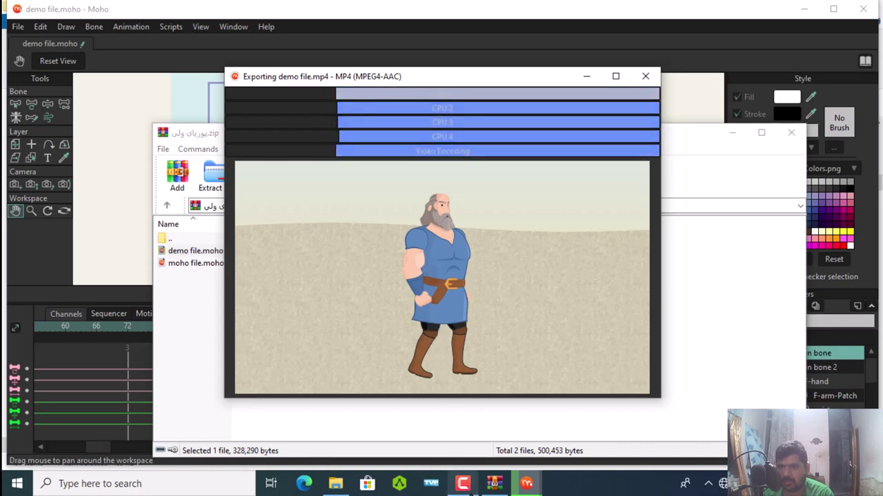
# - Let the demo file.mp4 export finish, then open the video in the media player
pyautogui.click(472, 490)
pyautogui.click(463, 485)
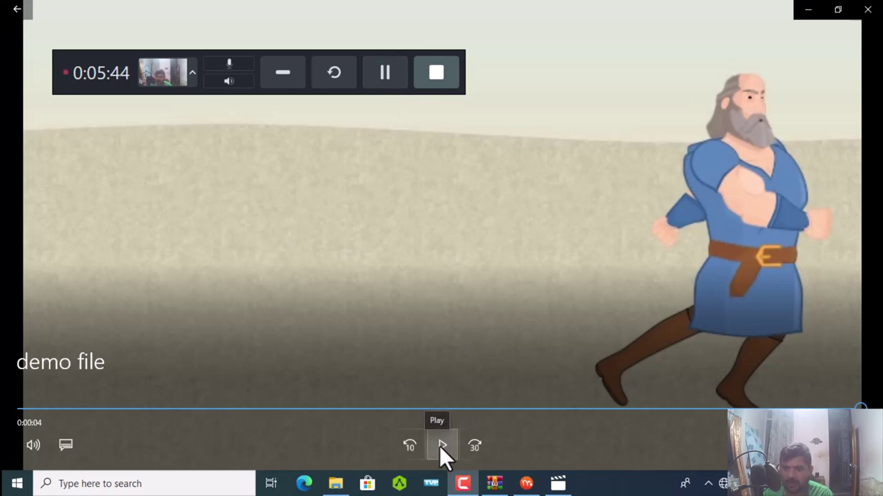
# - Play demo file.mp4 and scrub around 0:00:02 to review the motion-blurred walk and leap
pyautogui.click(440, 447)
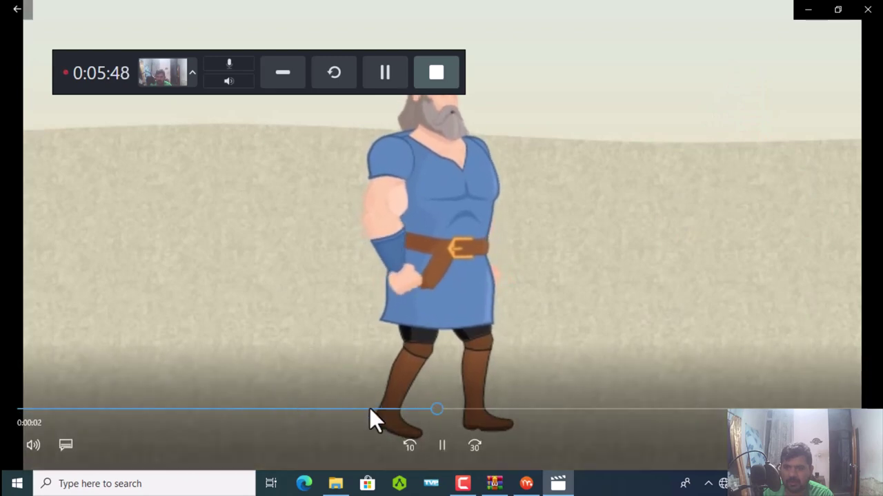
pyautogui.moveTo(233, 409)
pyautogui.mouseDown()
pyautogui.moveTo(93, 409)
pyautogui.moveTo(335, 409)
pyautogui.moveTo(418, 398)
pyautogui.mouseUp()
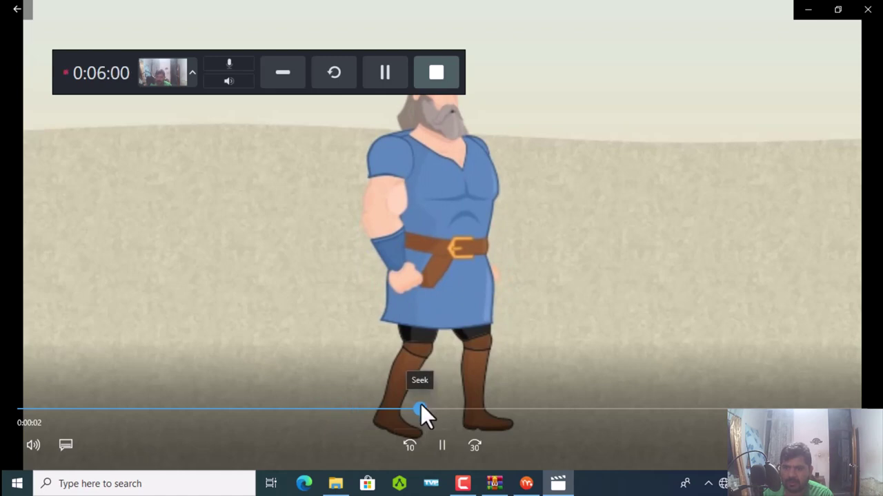
pyautogui.moveTo(433, 410)
pyautogui.mouseDown()
pyautogui.moveTo(633, 409)
pyautogui.moveTo(524, 407)
pyautogui.moveTo(560, 405)
pyautogui.mouseUp()
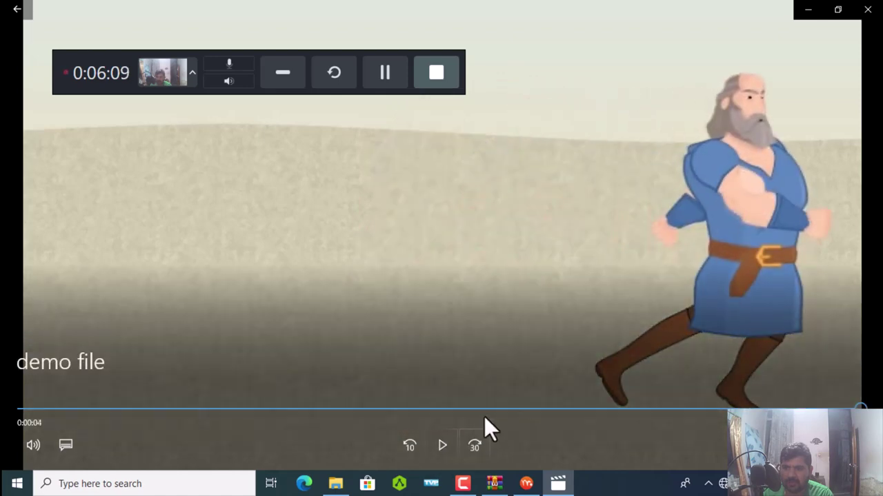
pyautogui.click(484, 412)
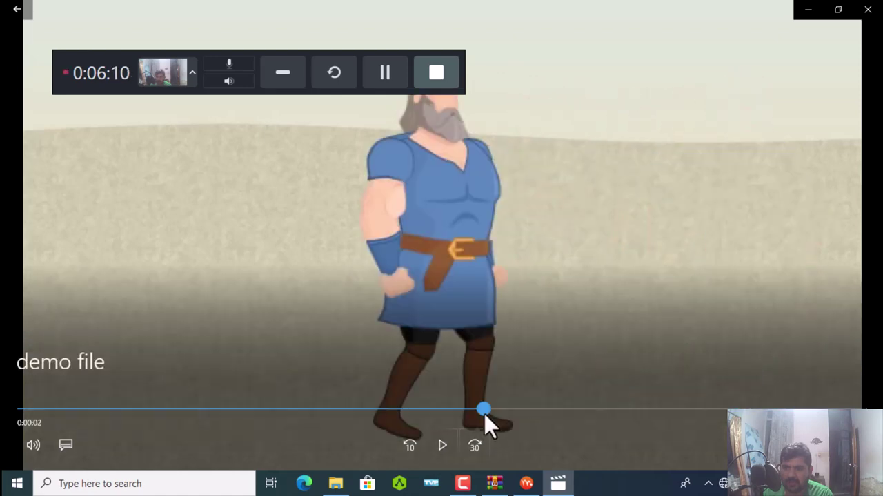
pyautogui.click(442, 446)
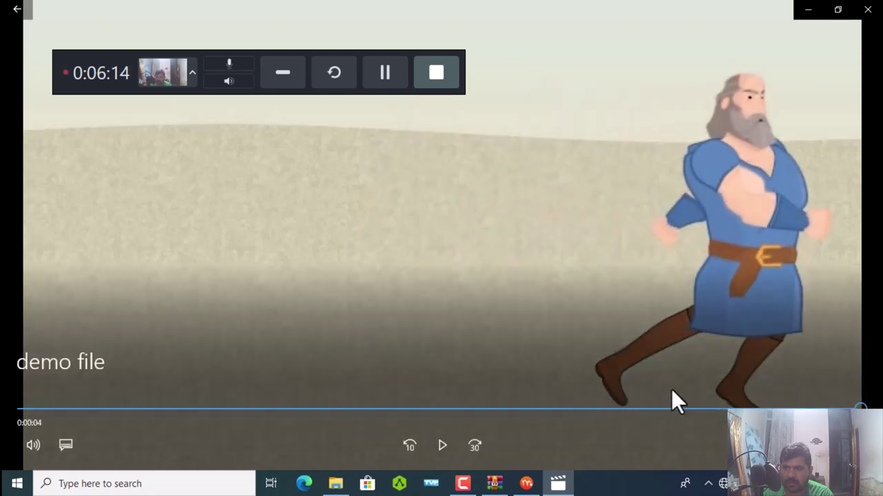
pyautogui.moveTo(713, 408); pyautogui.dragTo(474, 433)
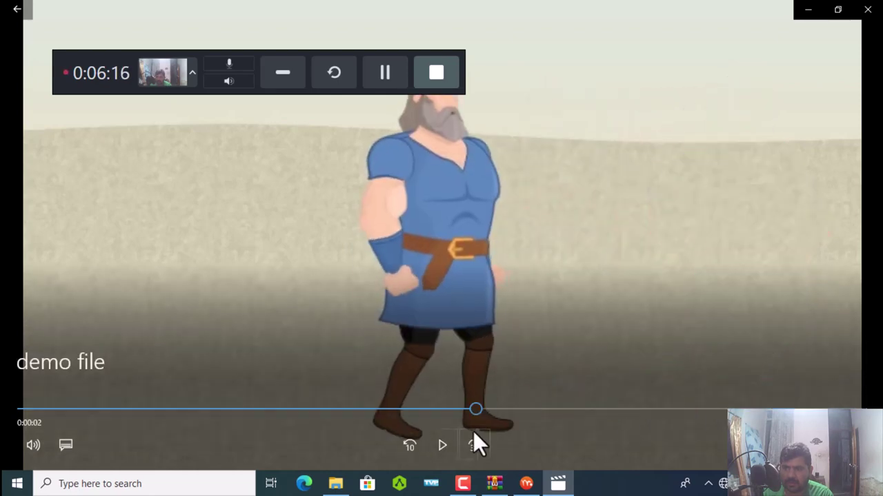
pyautogui.click(432, 450)
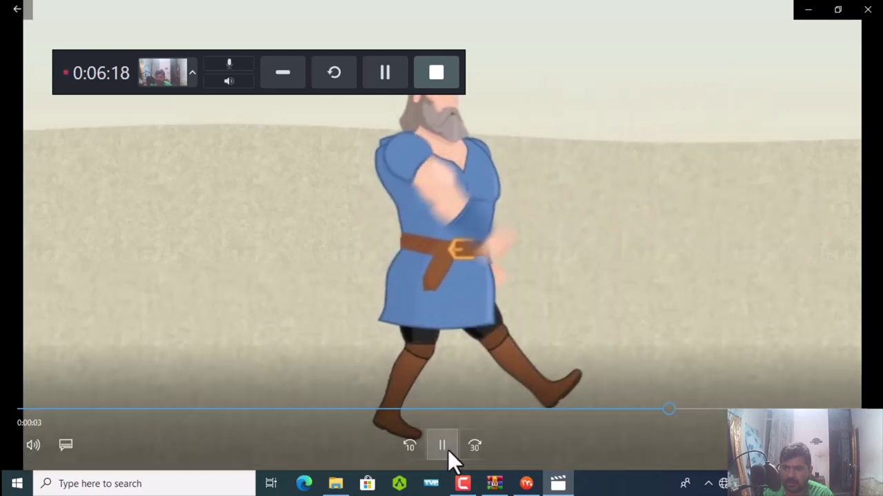